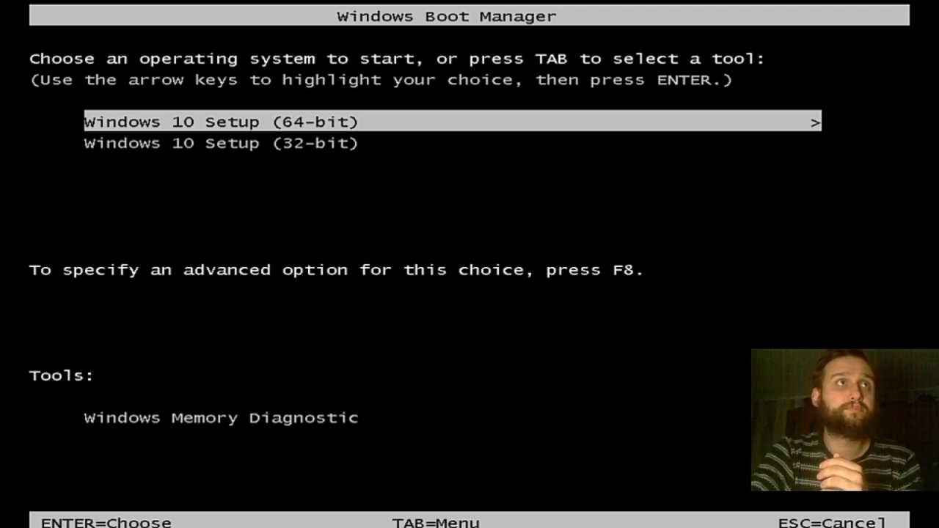
Boot the 64-bit Windows 10 Setup and start the installation with the Russian language settings and without a product key
key("Return")
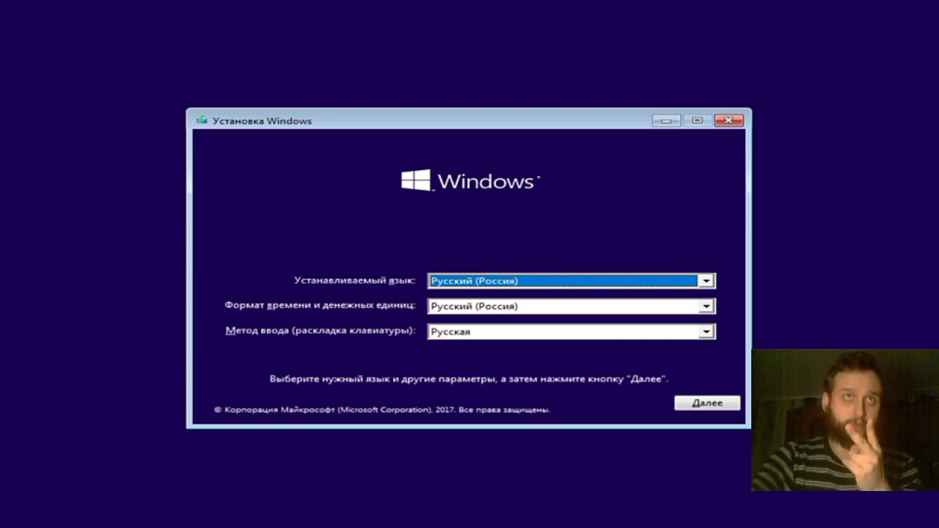
left_click(706, 404)
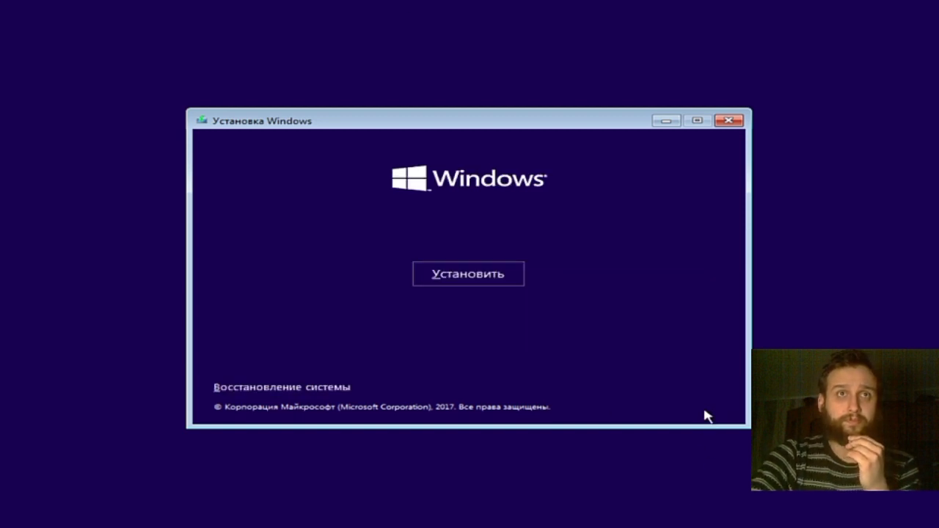
left_click(497, 276)
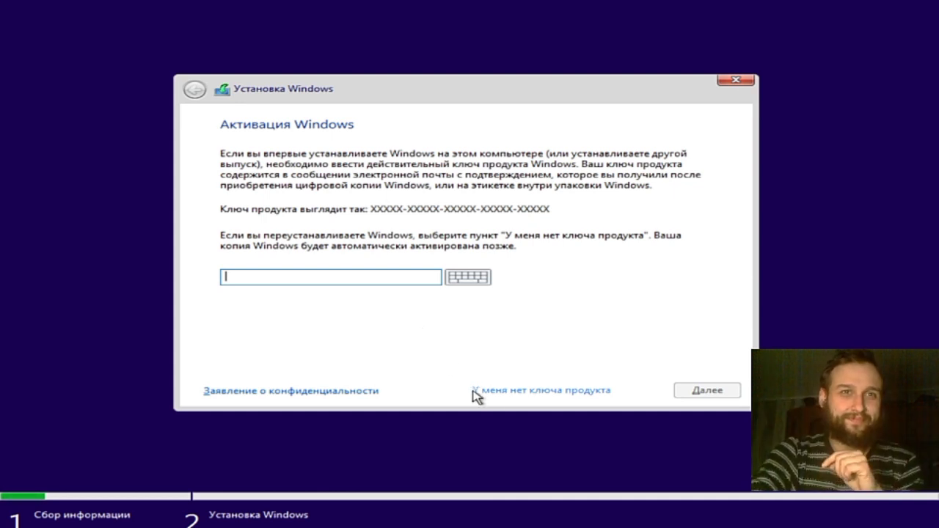
left_click(494, 393)
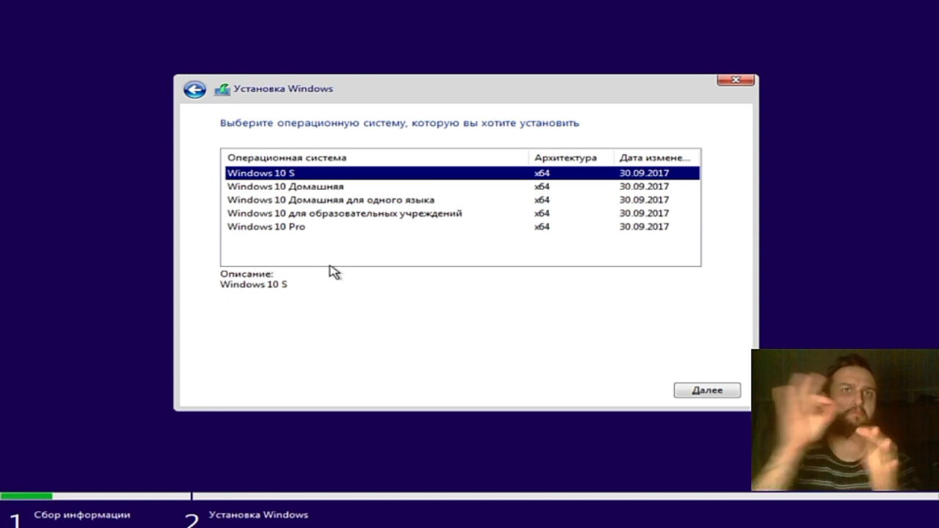
Choose the Windows 10 Pro x64 edition for installation and accept the licence terms
left_click(327, 227)
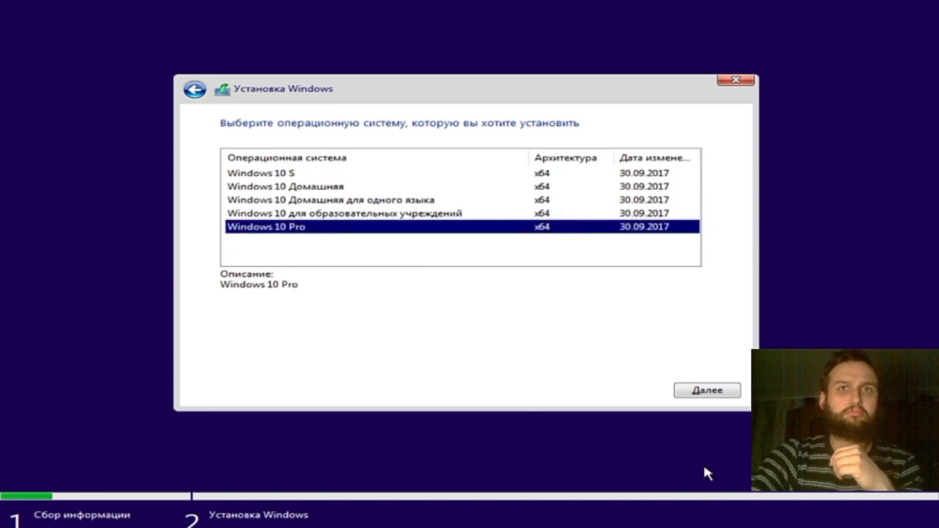
left_click(697, 391)
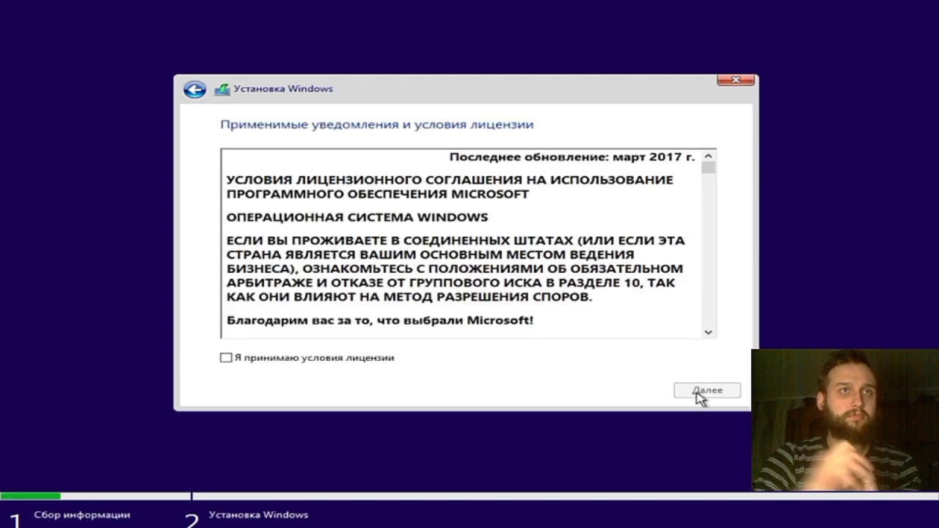
left_click(303, 359)
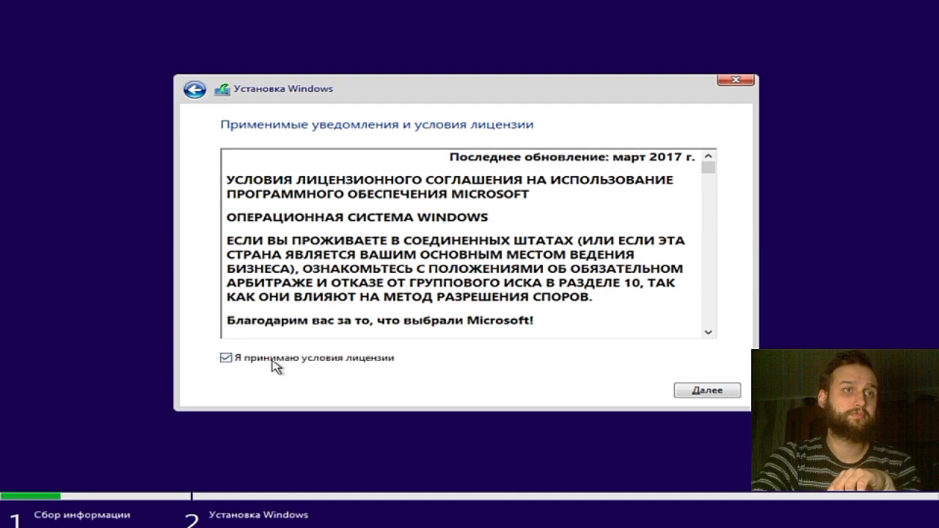
left_click(705, 389)
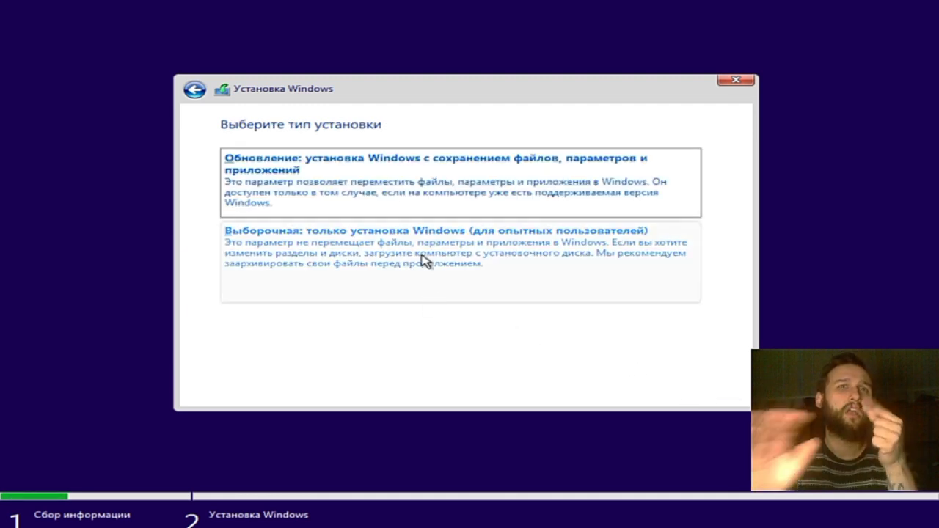
Run a custom installation onto a new primary partition made from all 51200 MB of Disk 0, and restart the computer
left_click(424, 261)
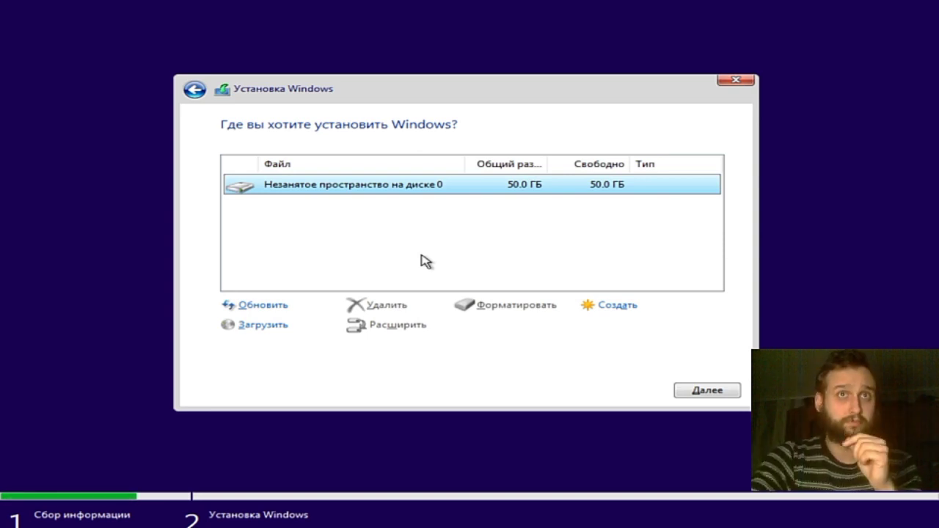
left_click(619, 306)
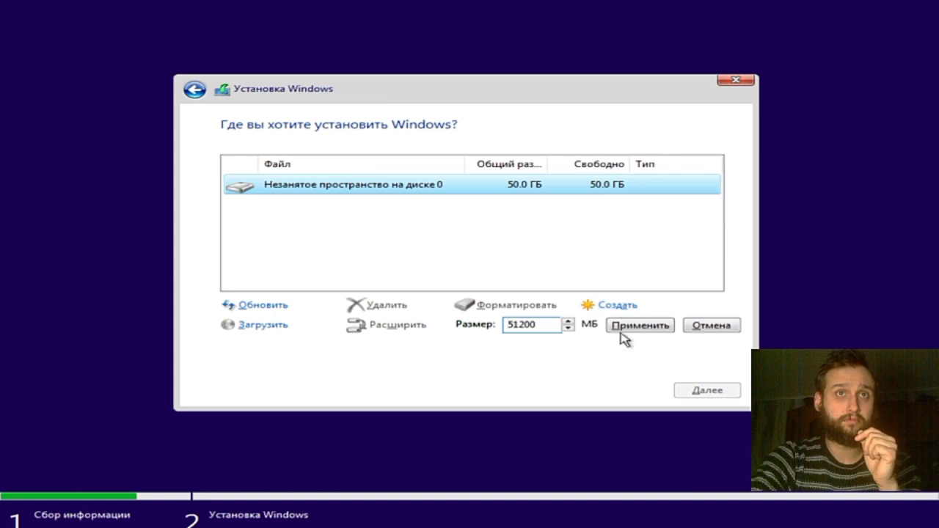
left_click(630, 328)
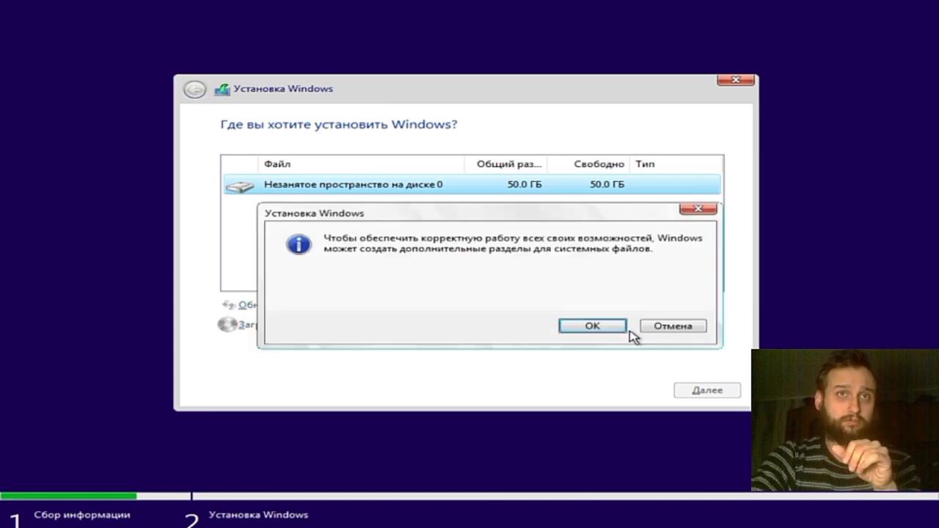
left_click(607, 326)
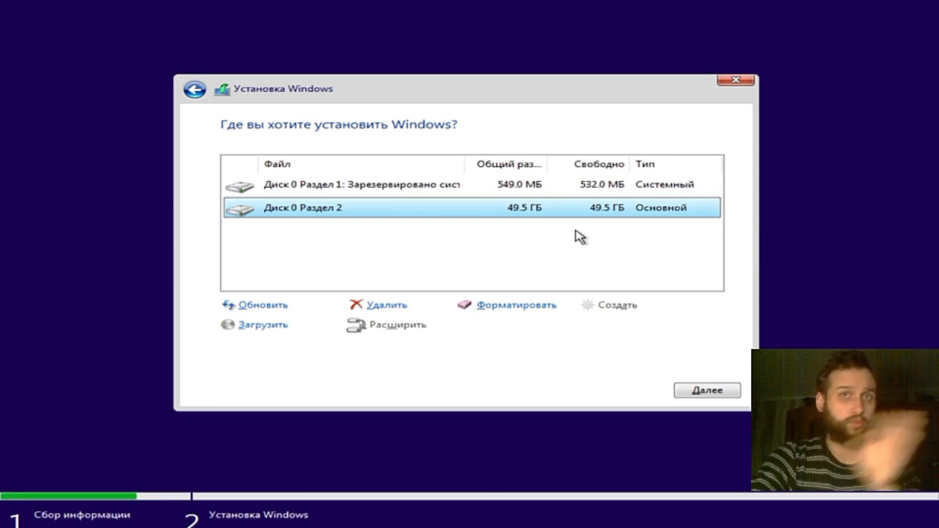
left_click(698, 402)
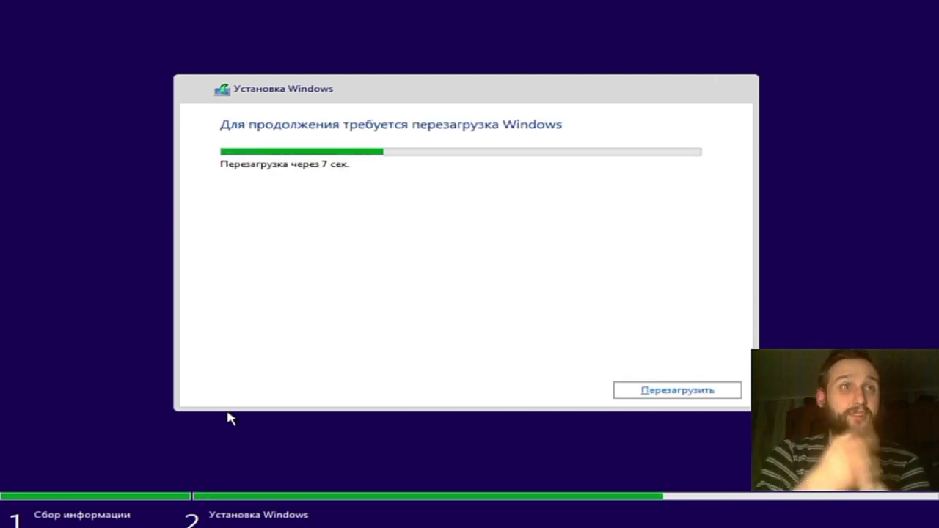
left_click(680, 392)
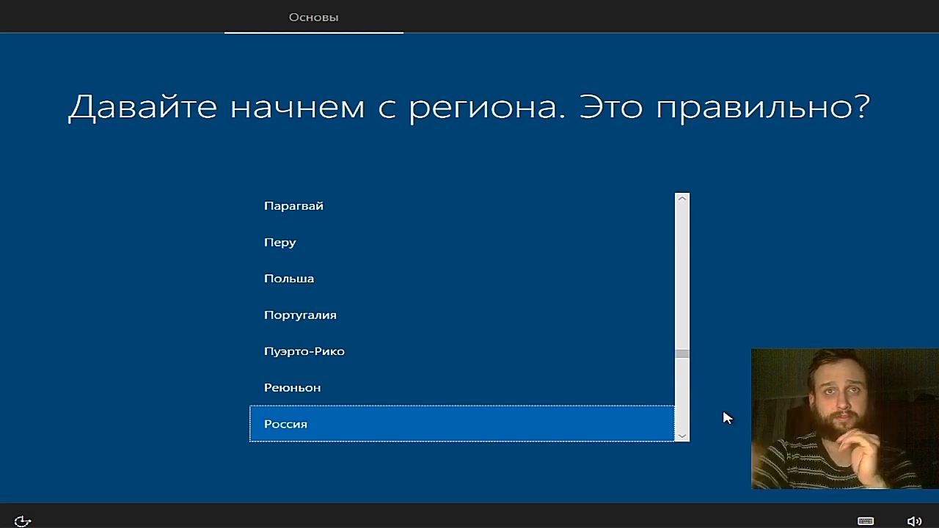
Set the region to Россия and the keyboard layout to Русская, skipping the second layout
left_click(872, 474)
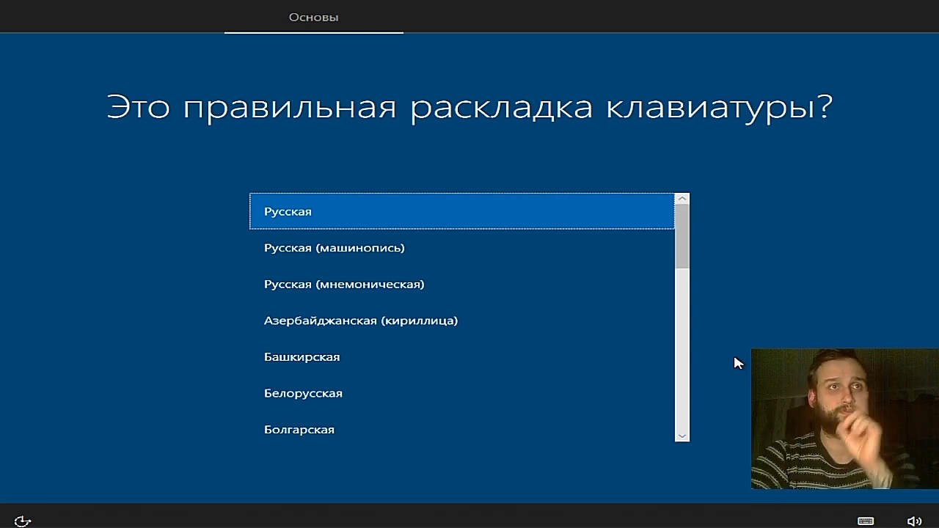
key("Return")
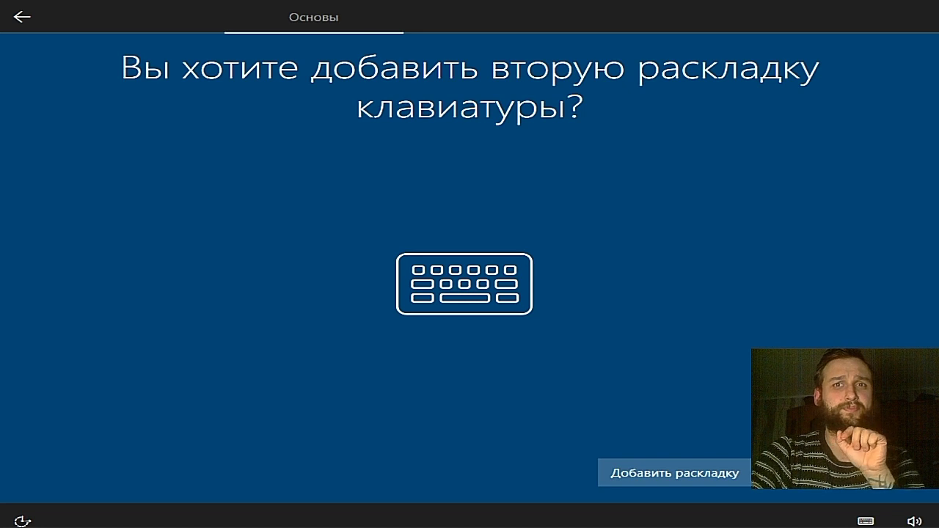
key("Return")
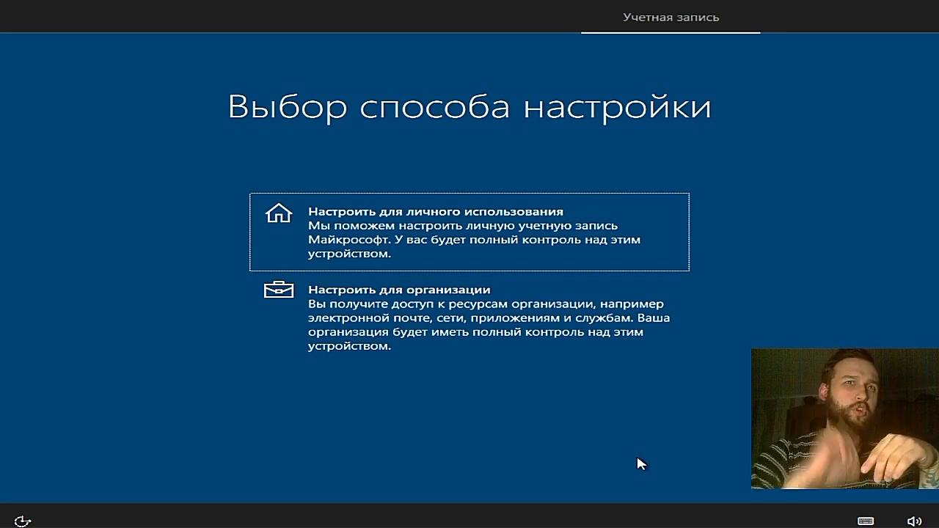
Set the computer up for personal use with an offline account instead of a Microsoft account
left_click(492, 218)
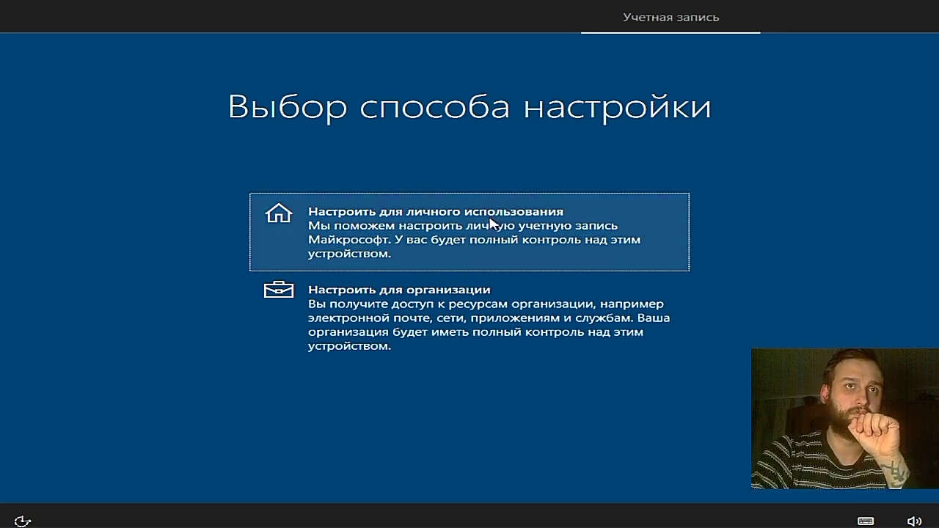
left_click(820, 488)
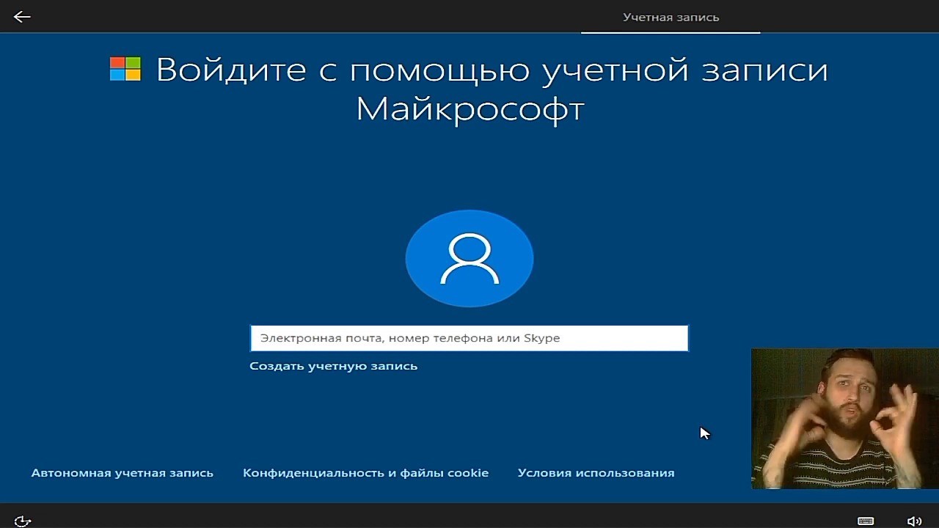
left_click(92, 473)
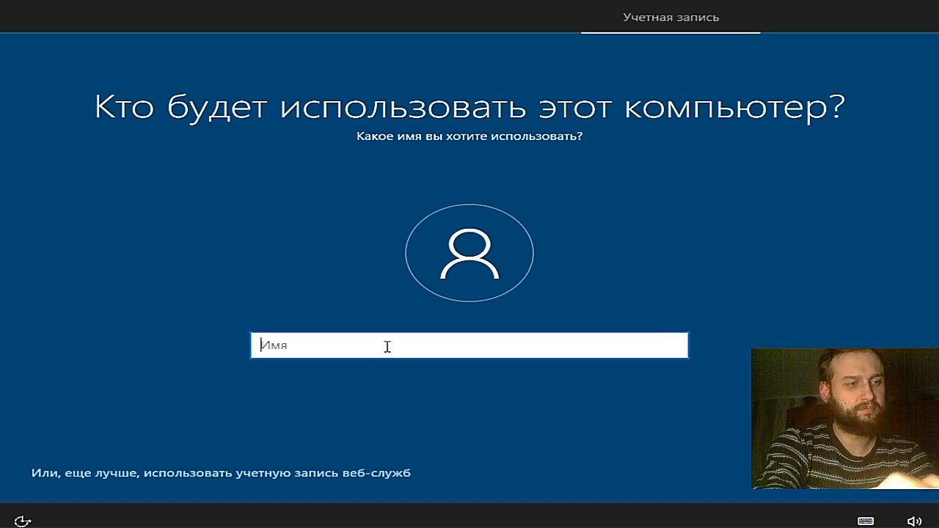
Enter the user name for the offline account and leave its password blank
type("ZLPAYN")
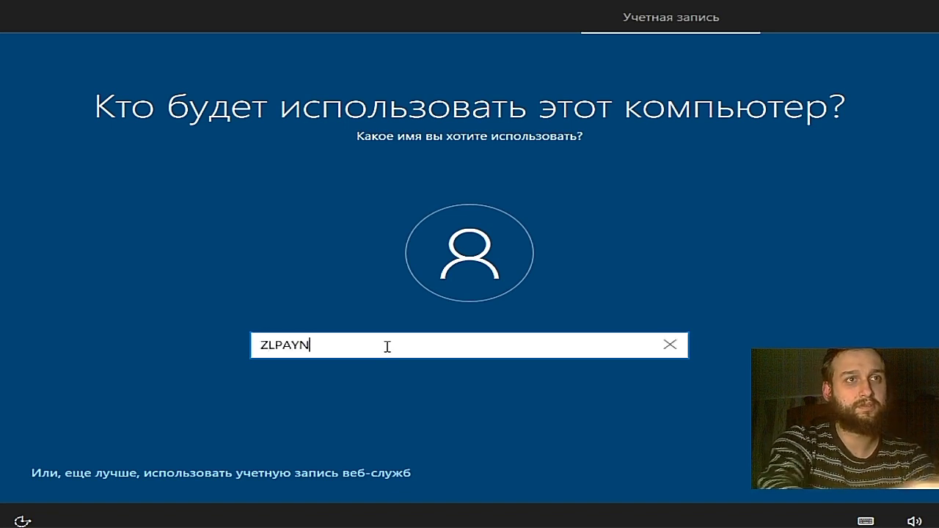
type("E")
key("Return")
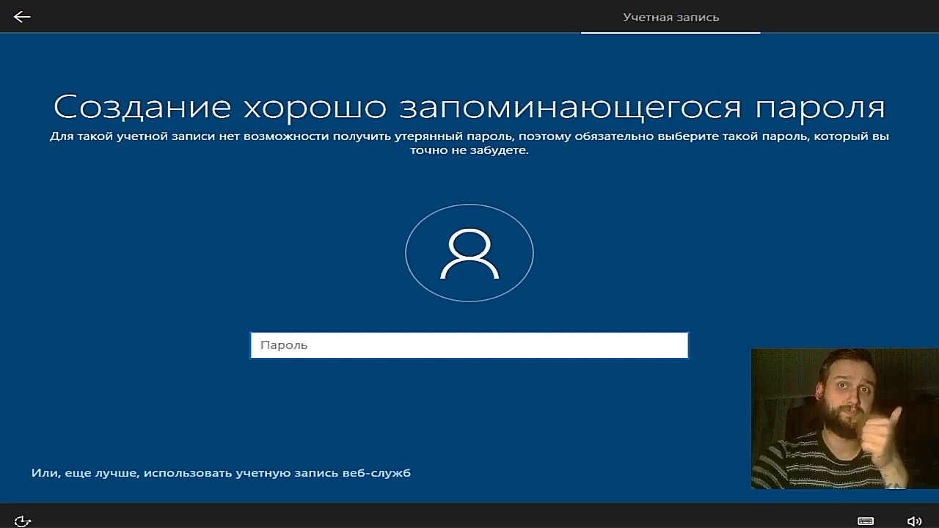
key("Return")
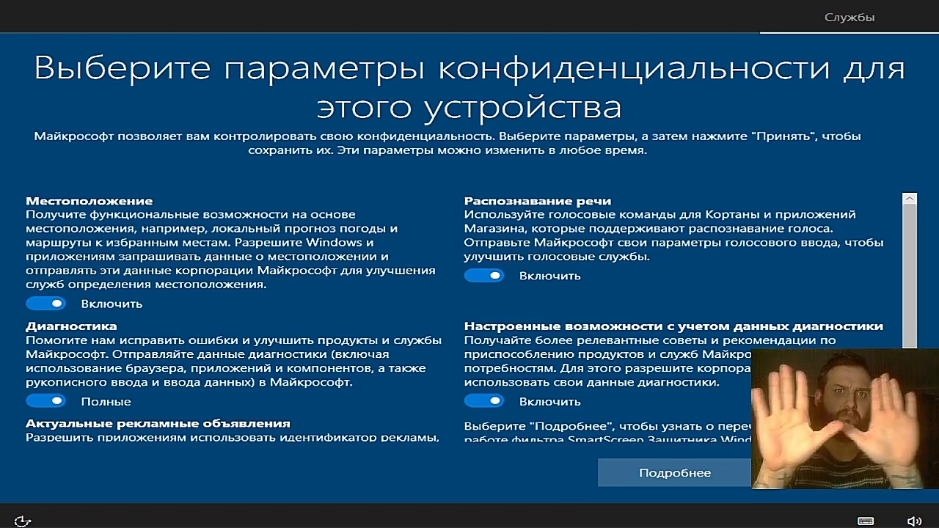
Accept the default privacy settings for the device, with all options enabled
scroll(699, 298, "down", 1)
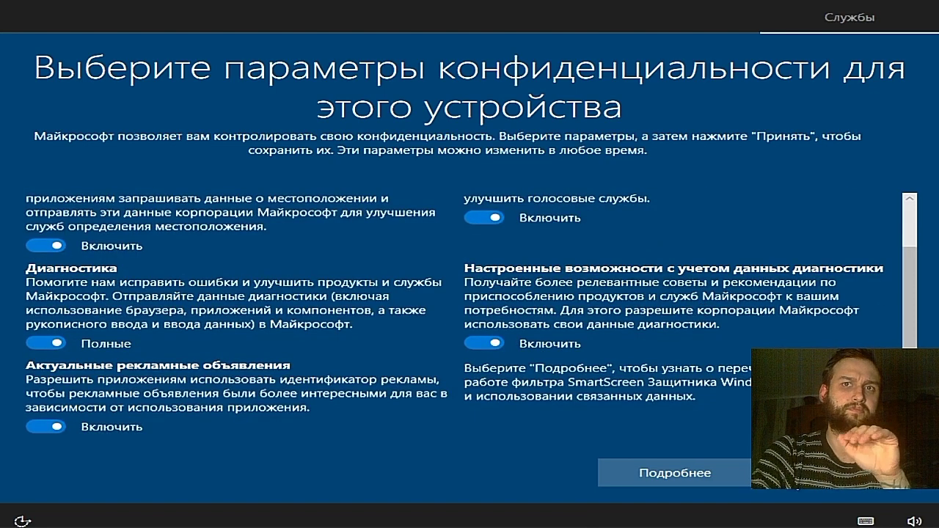
key("Return")
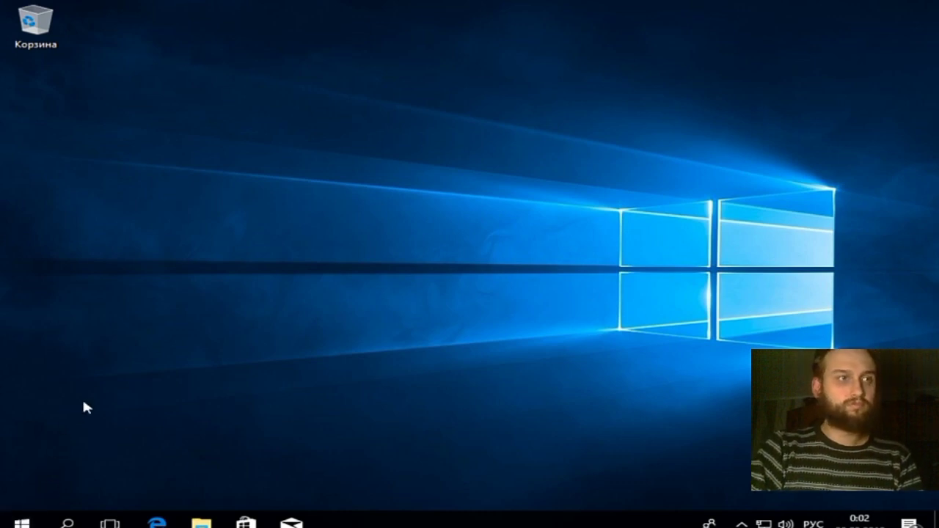
Check for updates in the Update and Security section of Windows Settings and review the list of available updates
left_click(22, 522)
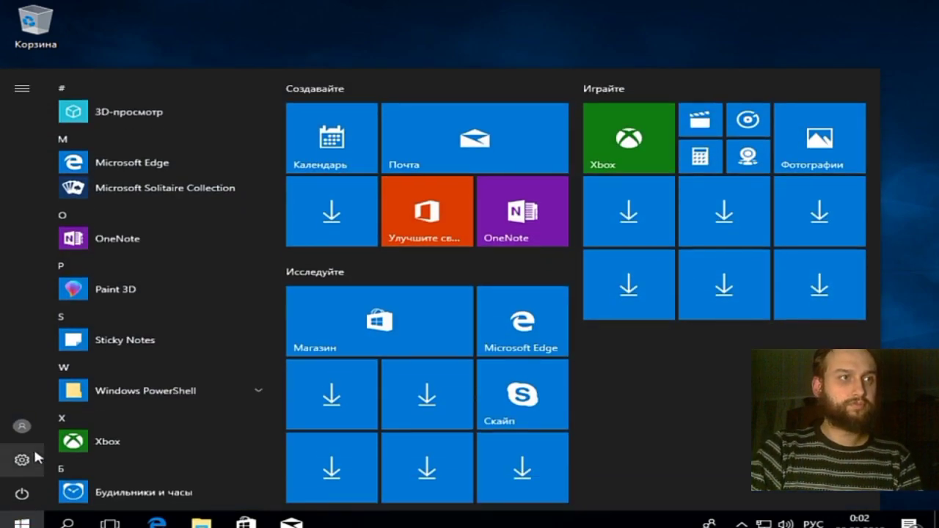
left_click(21, 462)
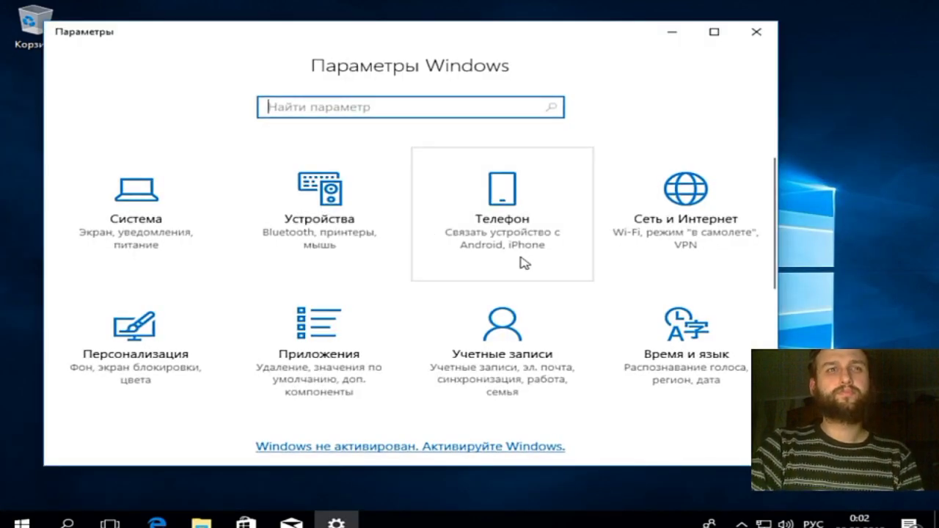
scroll(520, 261, "down", 5)
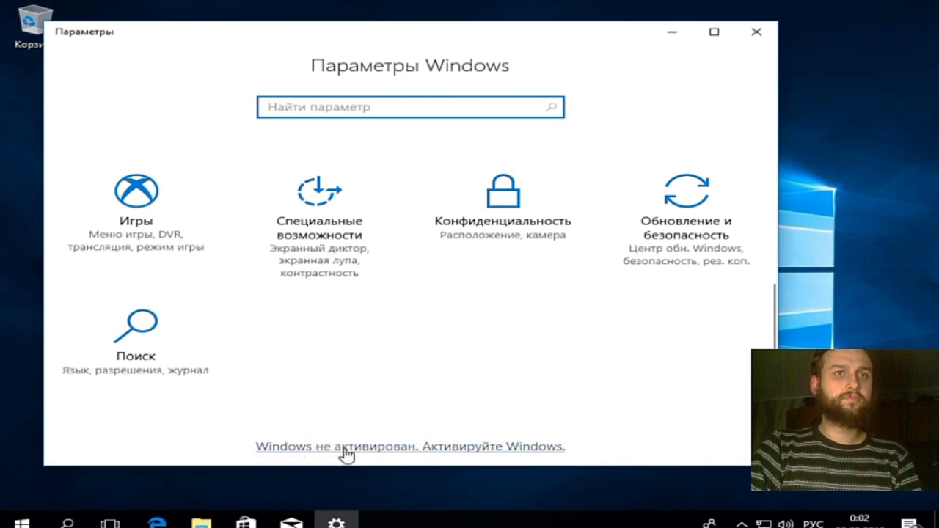
left_click(665, 195)
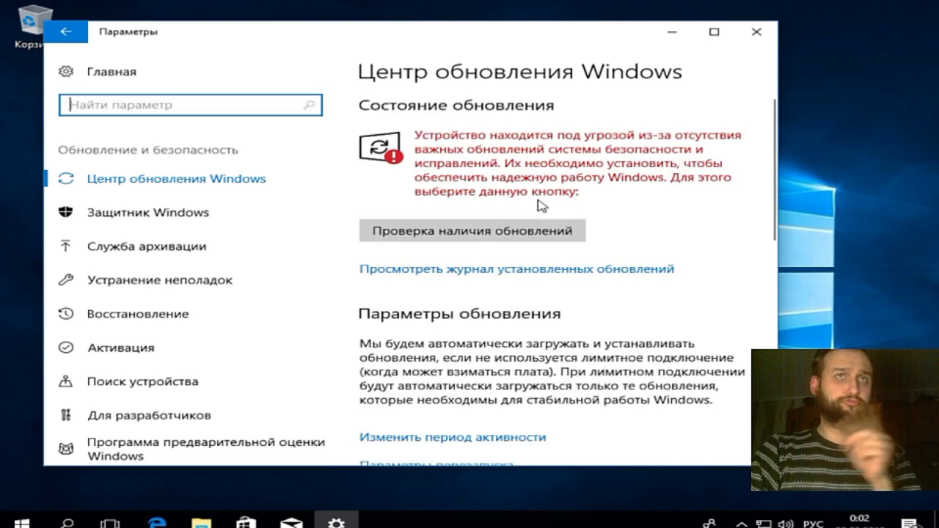
left_click(494, 234)
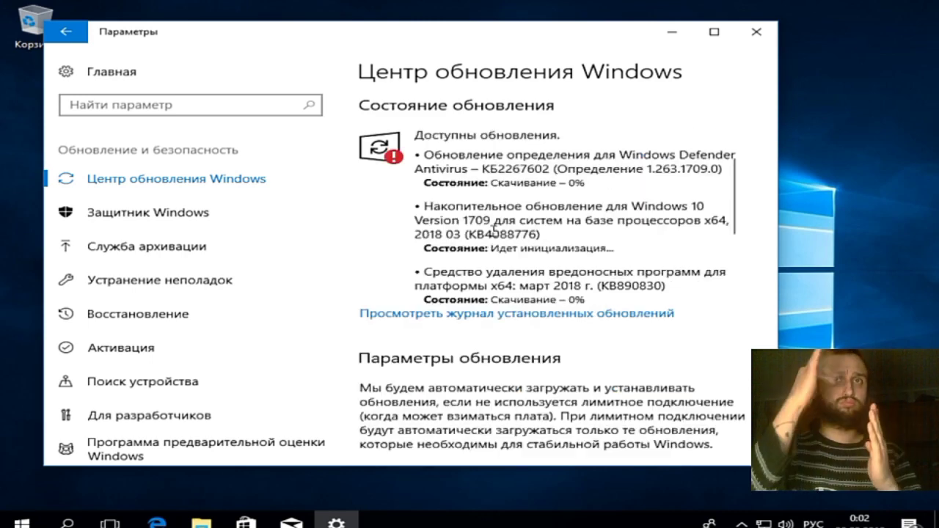
scroll(506, 234, "down", 3)
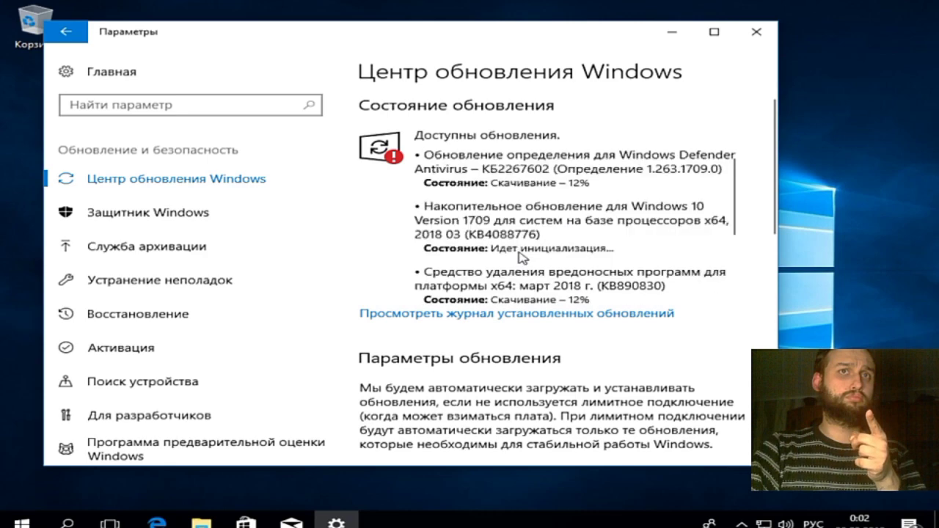
scroll(520, 253, "down", 2)
scroll(520, 252, "down", 2)
scroll(521, 254, "down", 2)
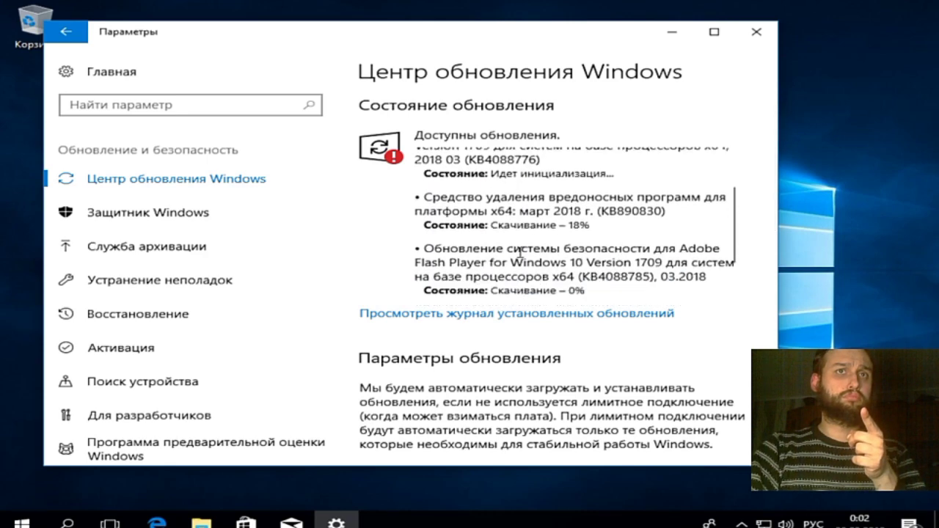
scroll(520, 253, "down", 2)
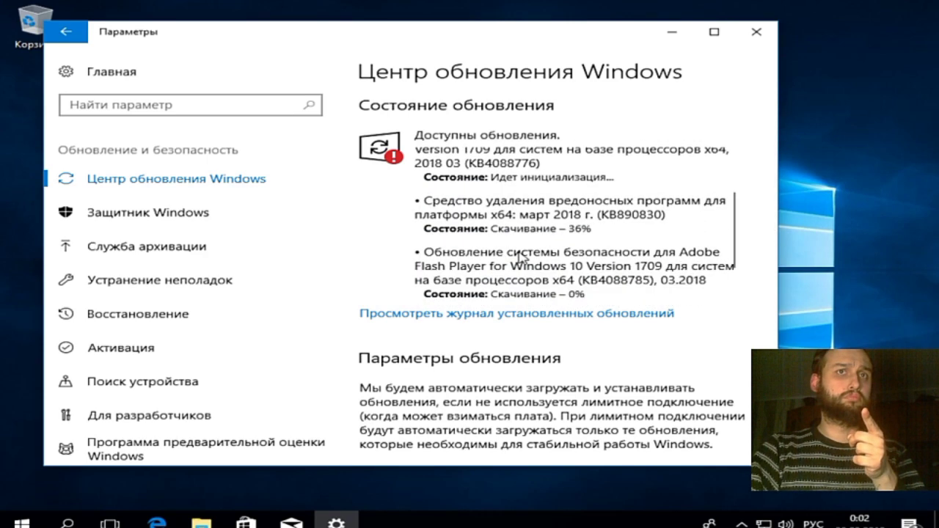